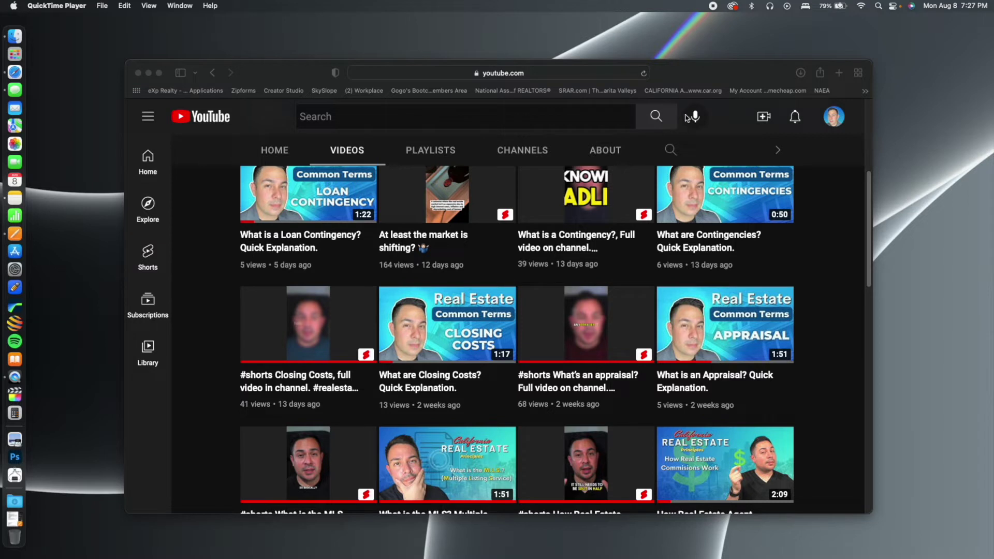
# Step: Focus the Safari window showing the channel's Videos tab
pyautogui.click(715, 77)
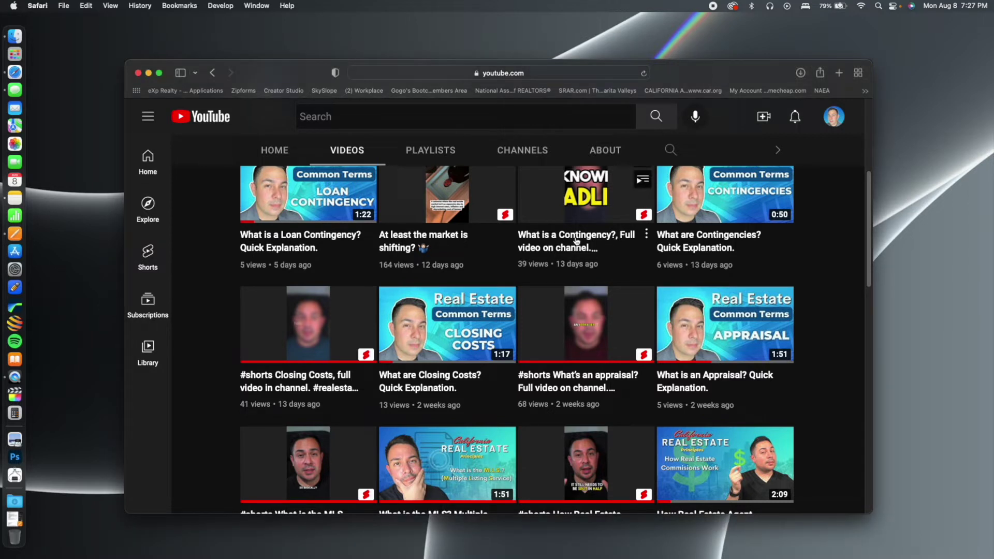
# Step: Open Safari Preferences on the Privacy pane
pyautogui.click(38, 9)
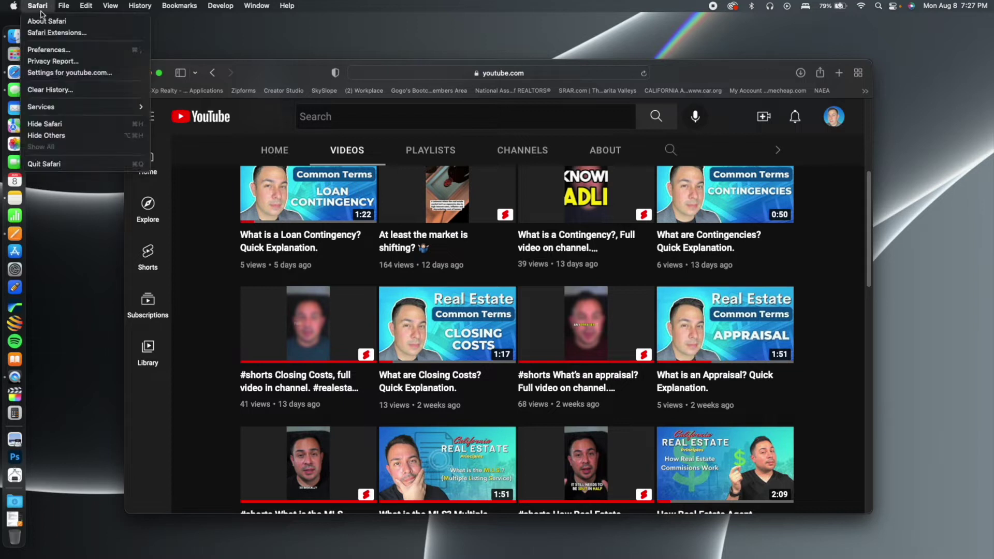
pyautogui.click(49, 52)
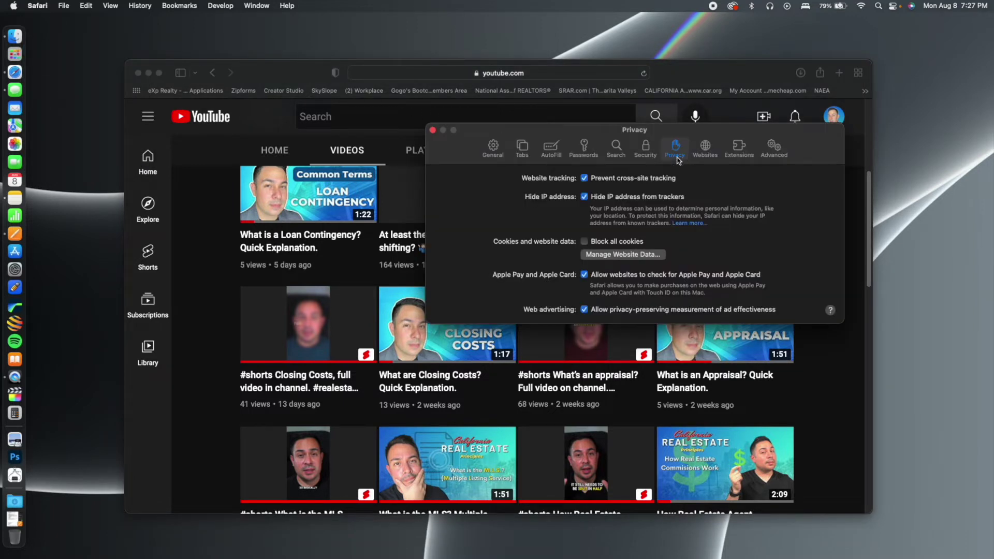
# Step: Find youtube.com under Manage Website Data, remove its data, and close Preferences
pyautogui.click(650, 257)
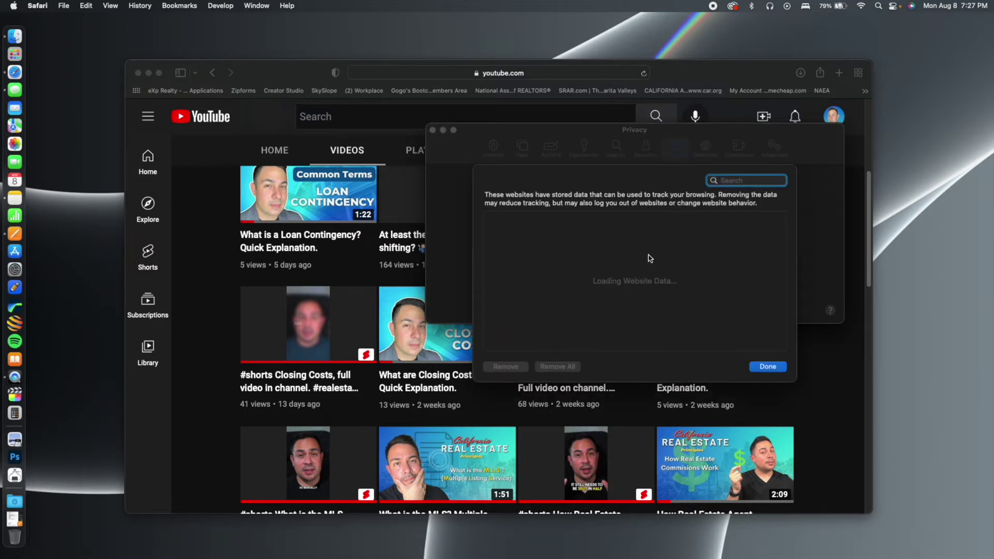
pyautogui.click(742, 181)
pyautogui.write('y')
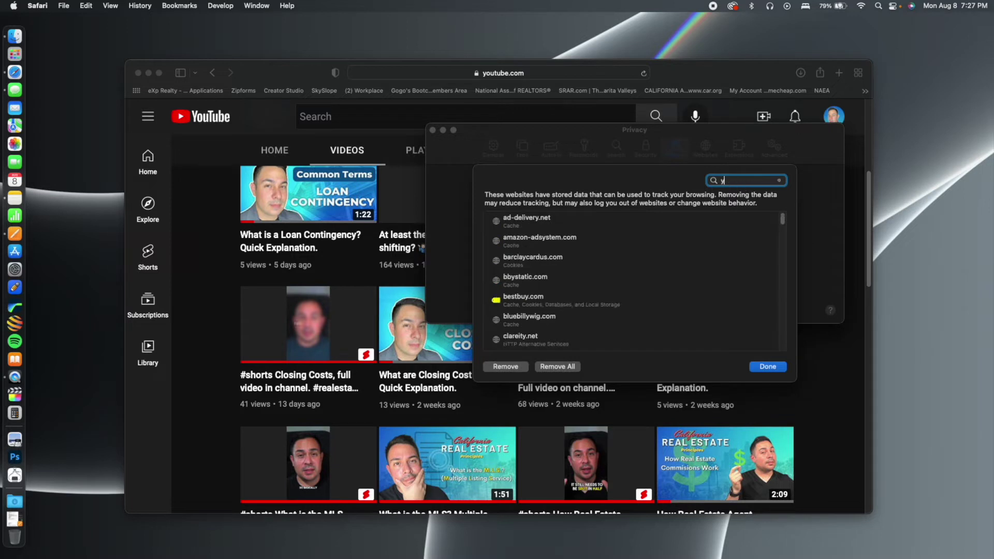
pyautogui.write('ou')
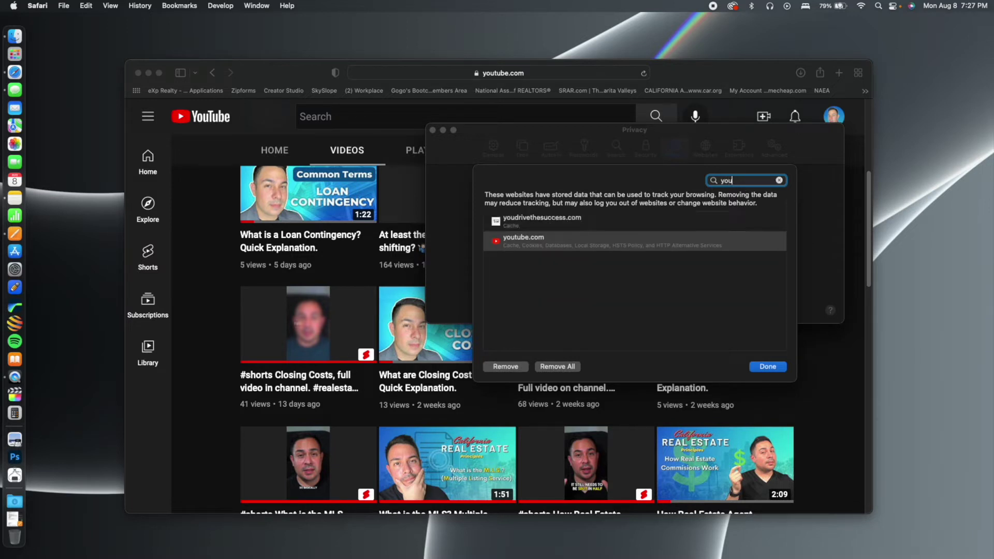
pyautogui.write('tube')
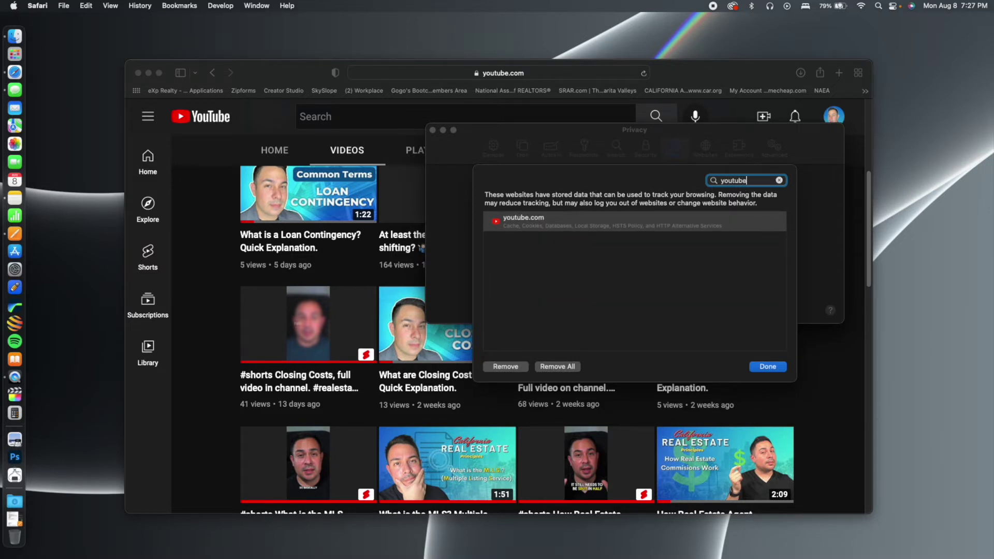
pyautogui.click(662, 224)
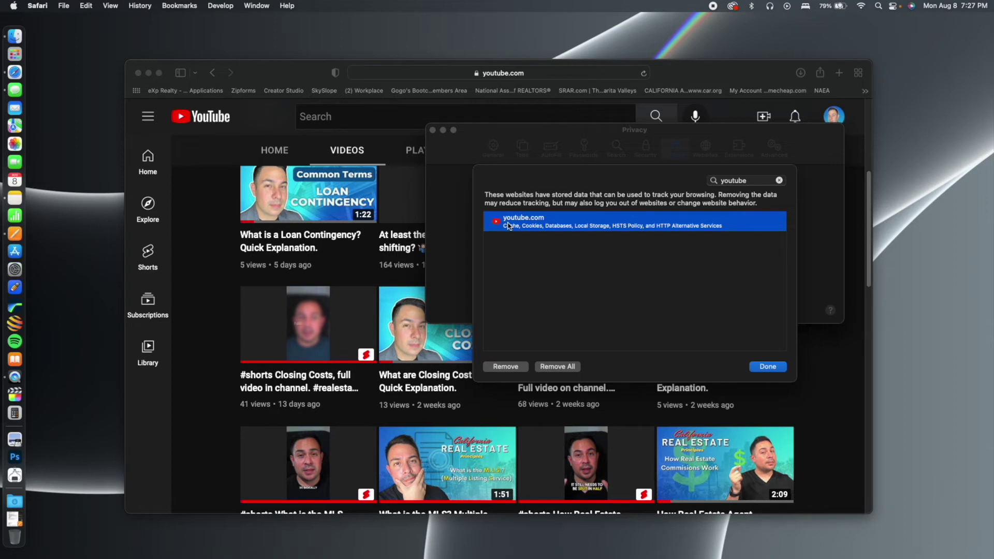
pyautogui.click(506, 367)
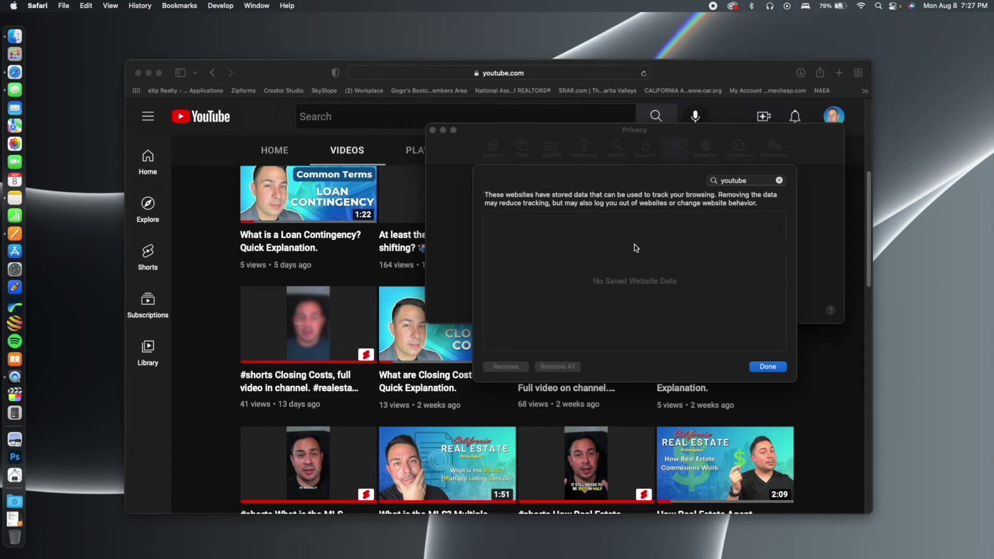
pyautogui.click(768, 368)
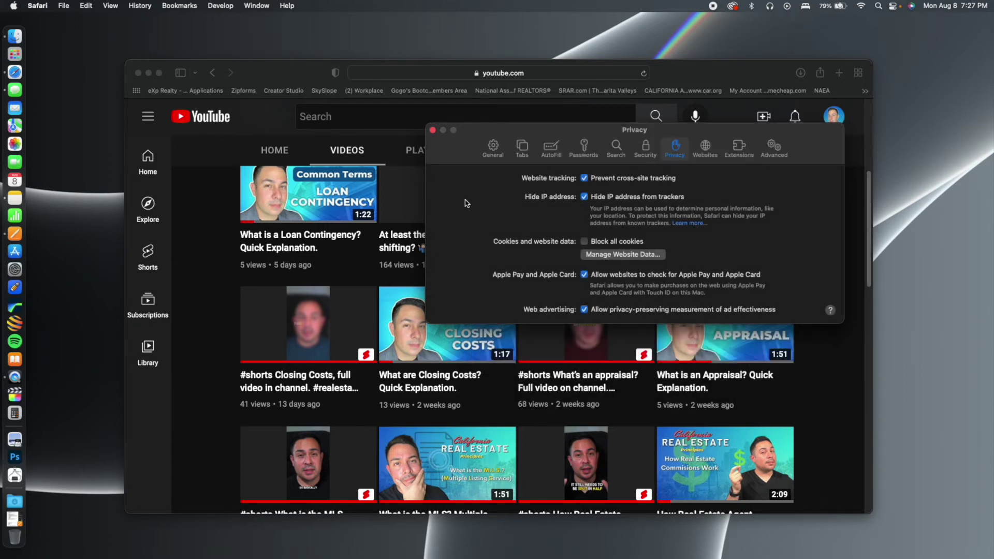
pyautogui.click(432, 130)
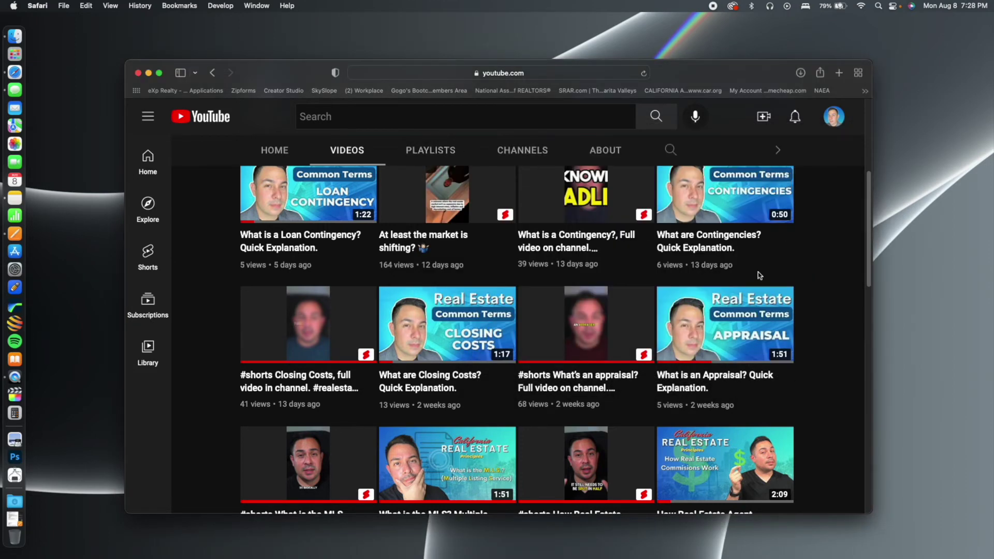
# Step: Reload YouTube, then sign in by choosing the 49-subscriber real estate channel
pyautogui.click(643, 74)
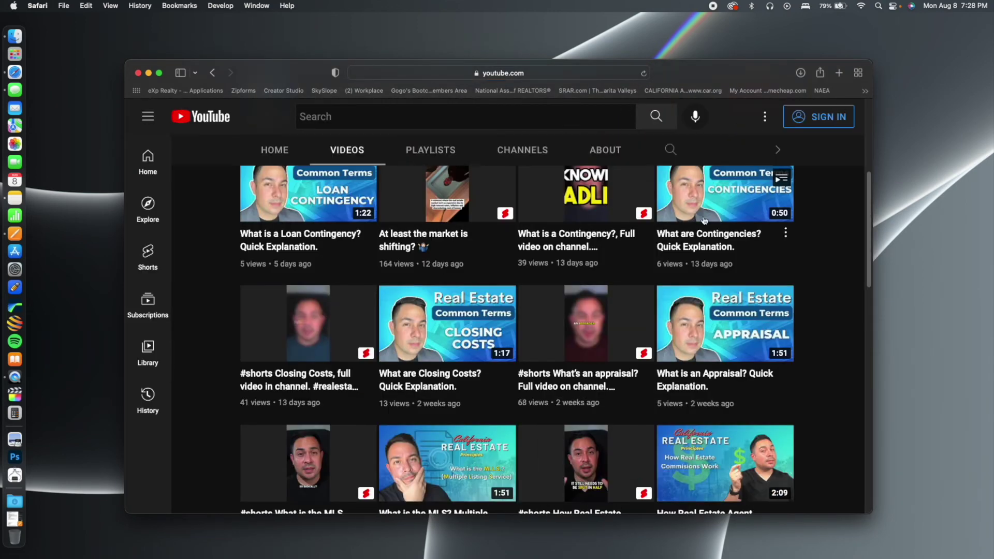
pyautogui.click(818, 117)
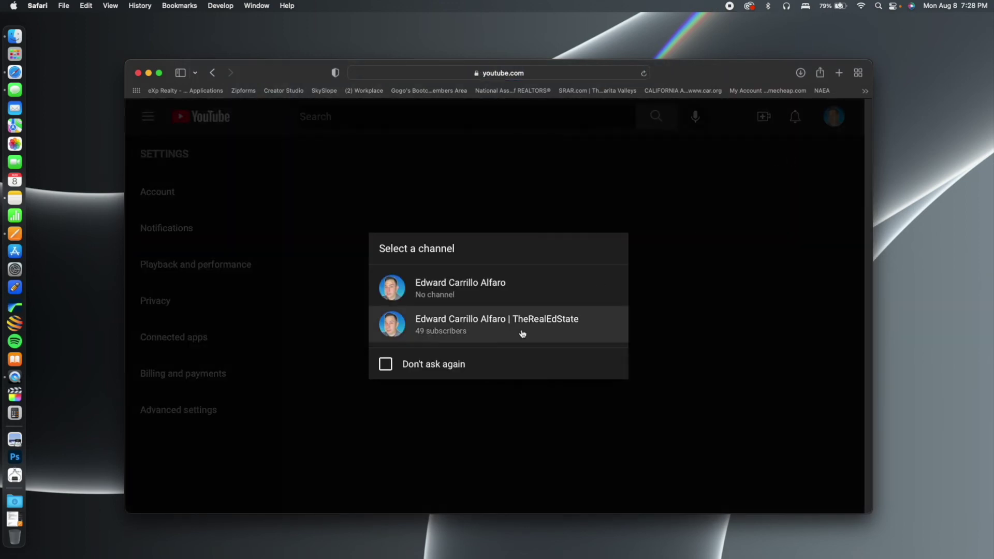
pyautogui.click(522, 327)
pyautogui.scroll(-2, 575, 262)
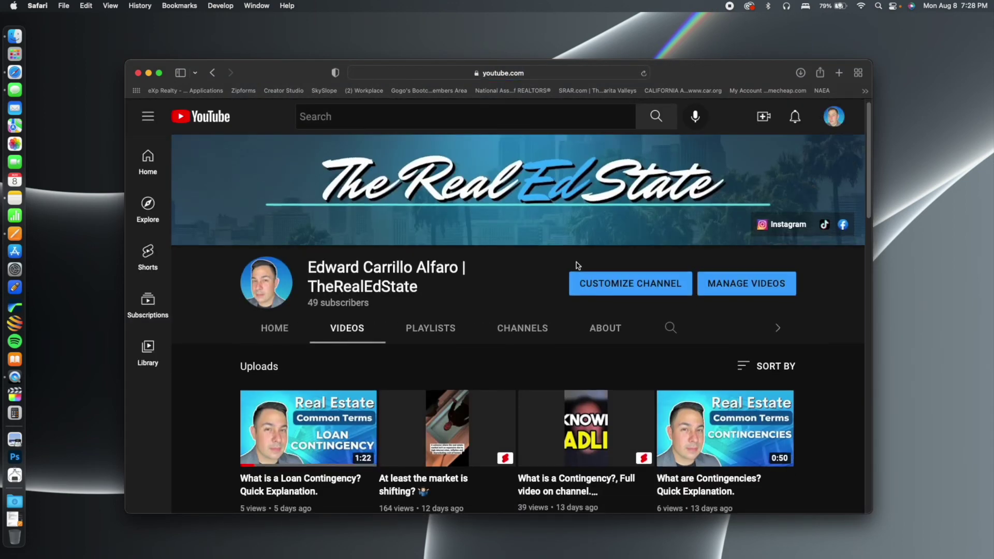
pyautogui.scroll(-2, 575, 262)
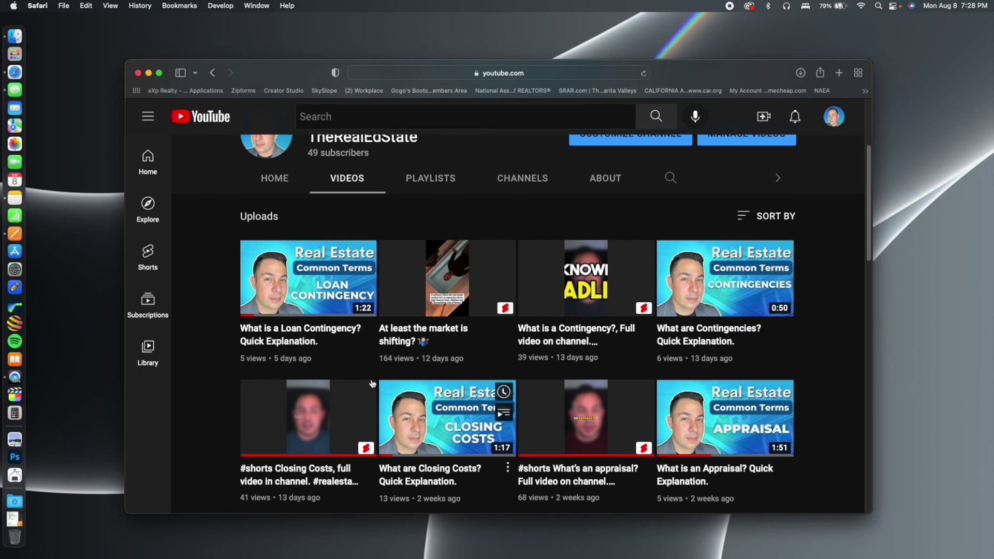